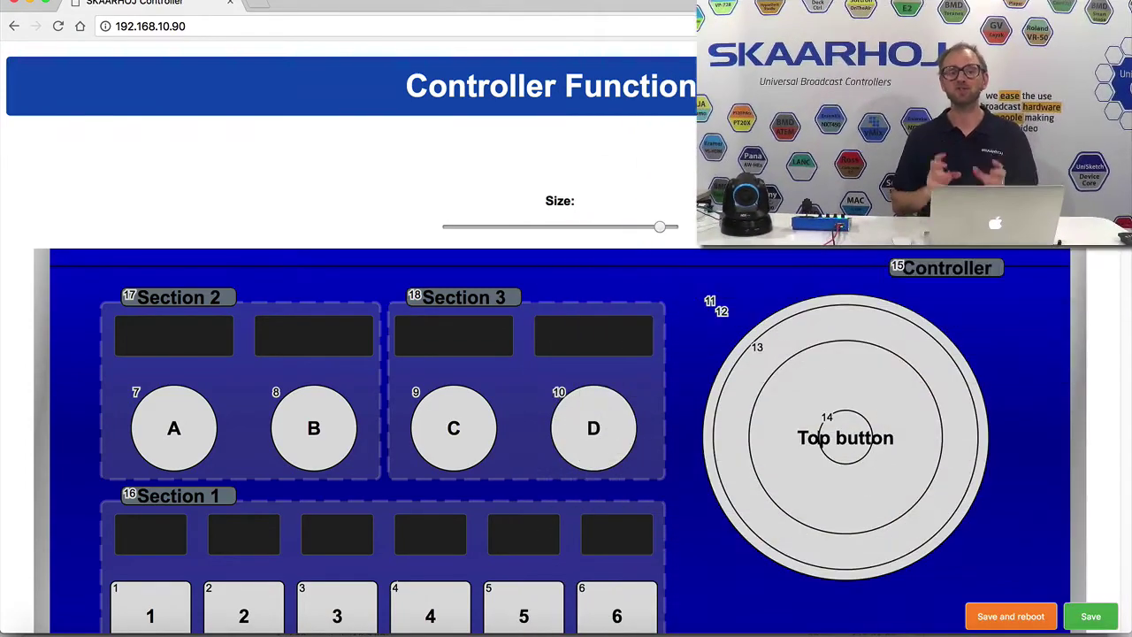
Expand the Labels table to 10 columns
scroll(531, 146, "down", 10)
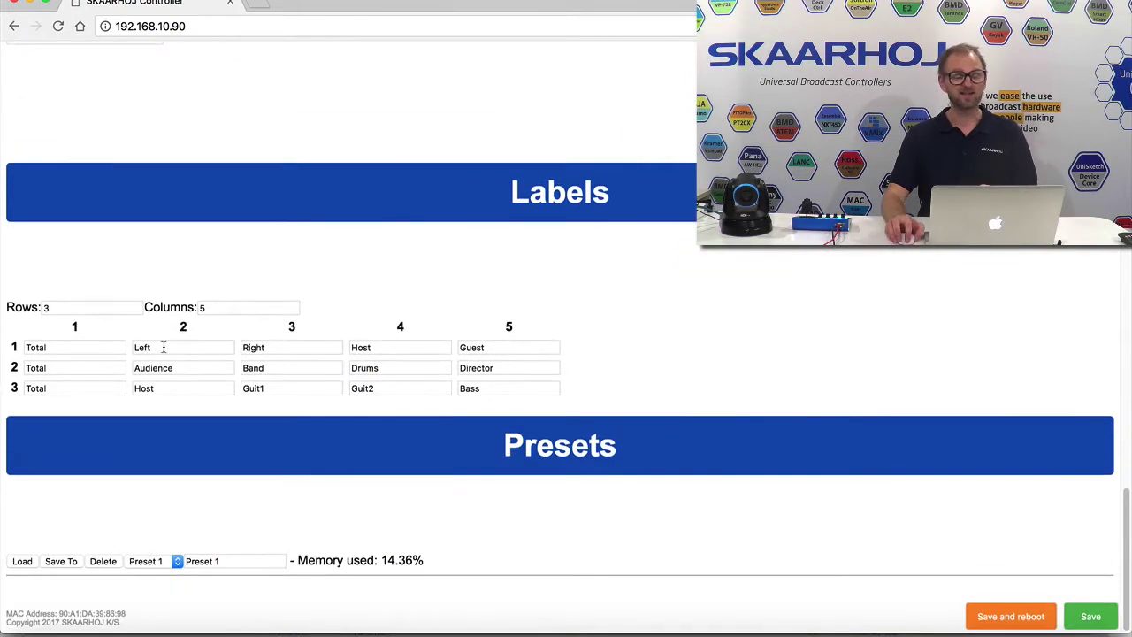
left_click(163, 347)
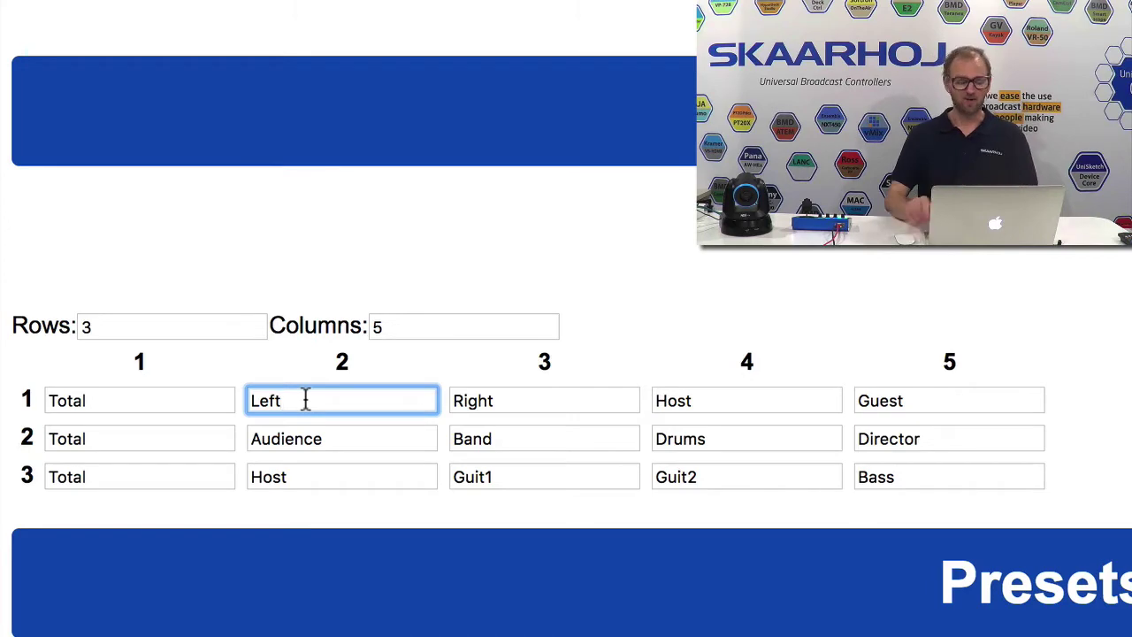
left_click(509, 328)
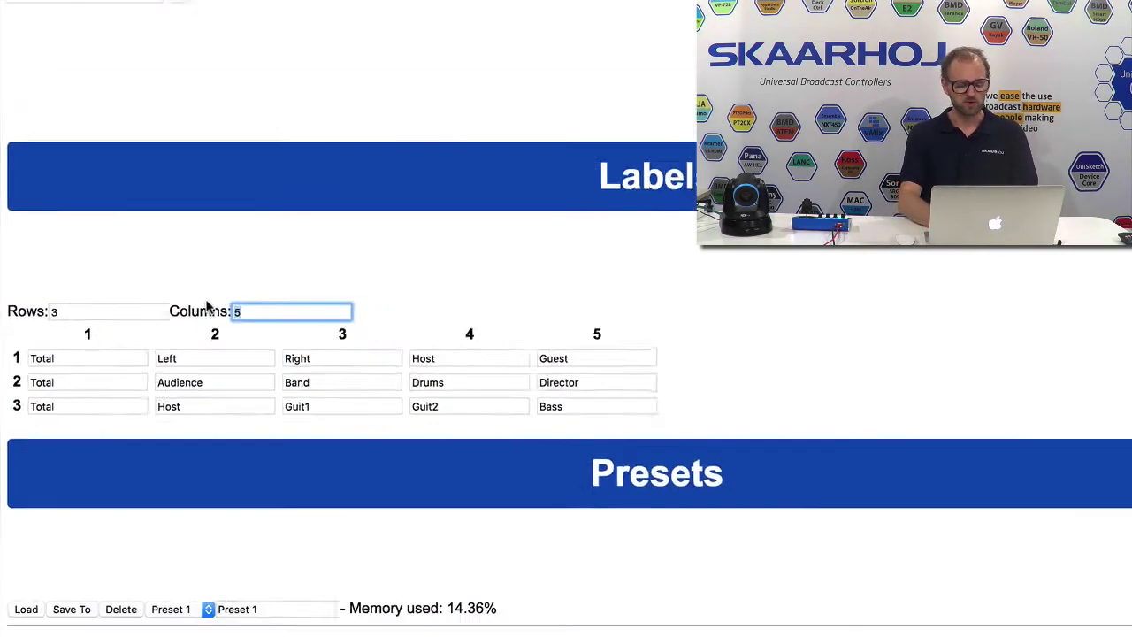
key("BackSpace")
type("10")
key("Tab")
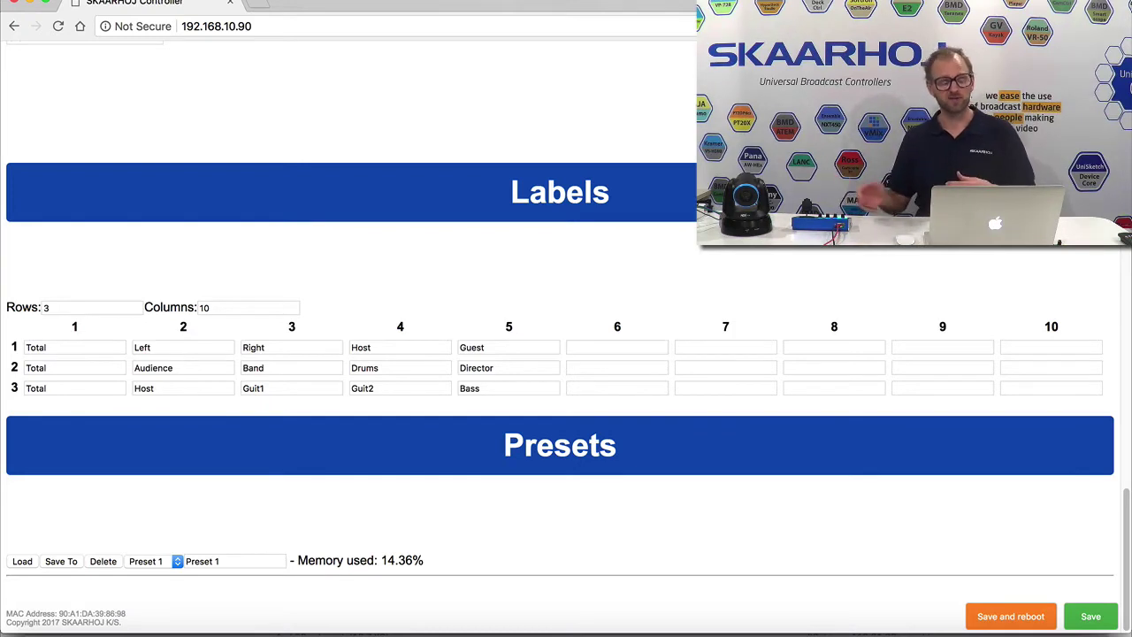
Relabel columns 3 to 5 of row 2 in the Labels table as Singer, Lead and Choir
left_click(177, 346)
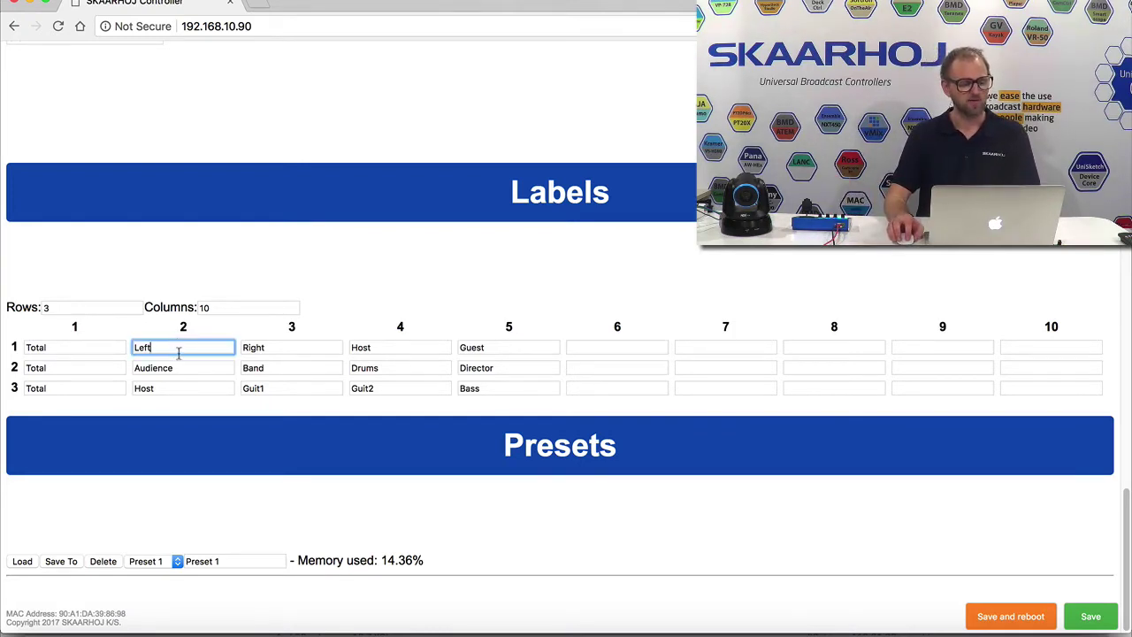
left_click(178, 368)
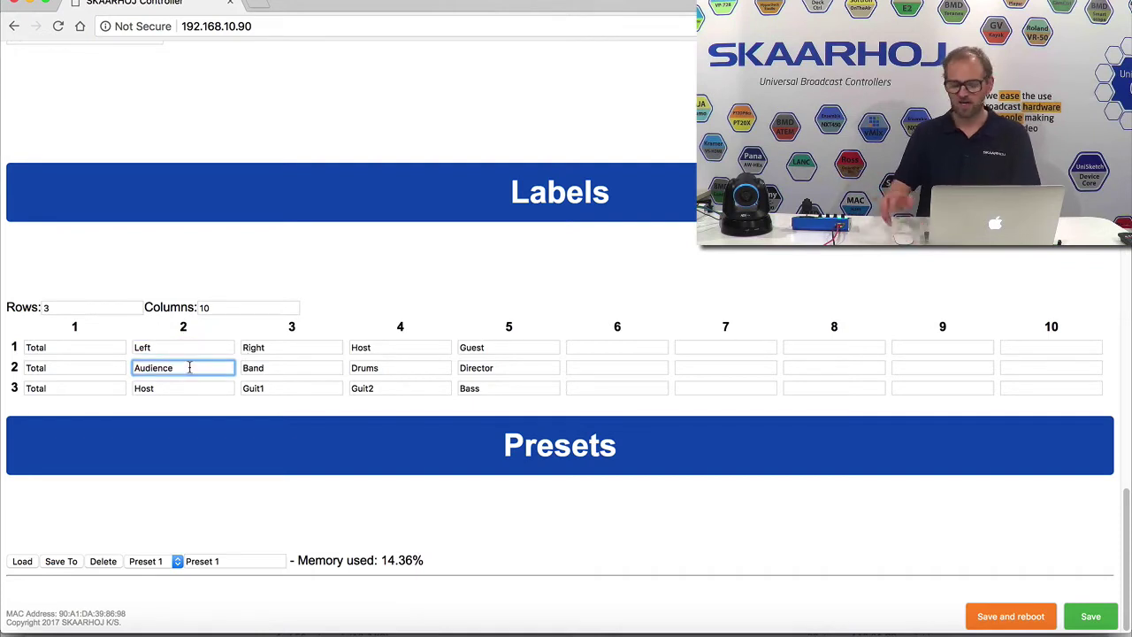
double_click(277, 368)
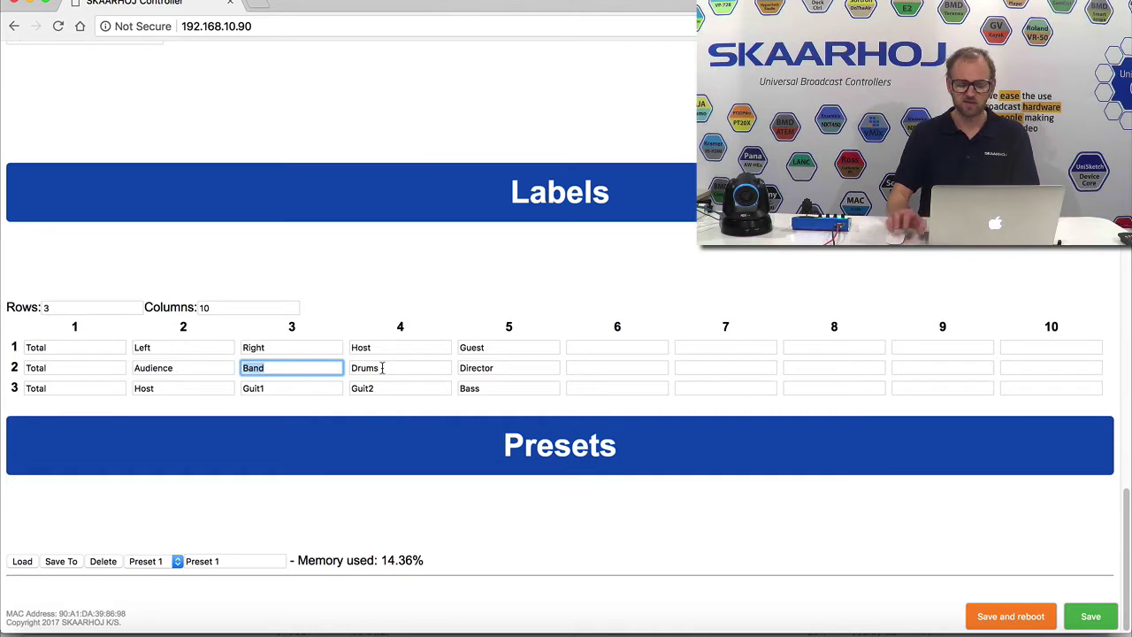
type("Singer")
key("Tab")
type("Sing2")
key("Tab")
key("shift+Tab")
type("Lea")
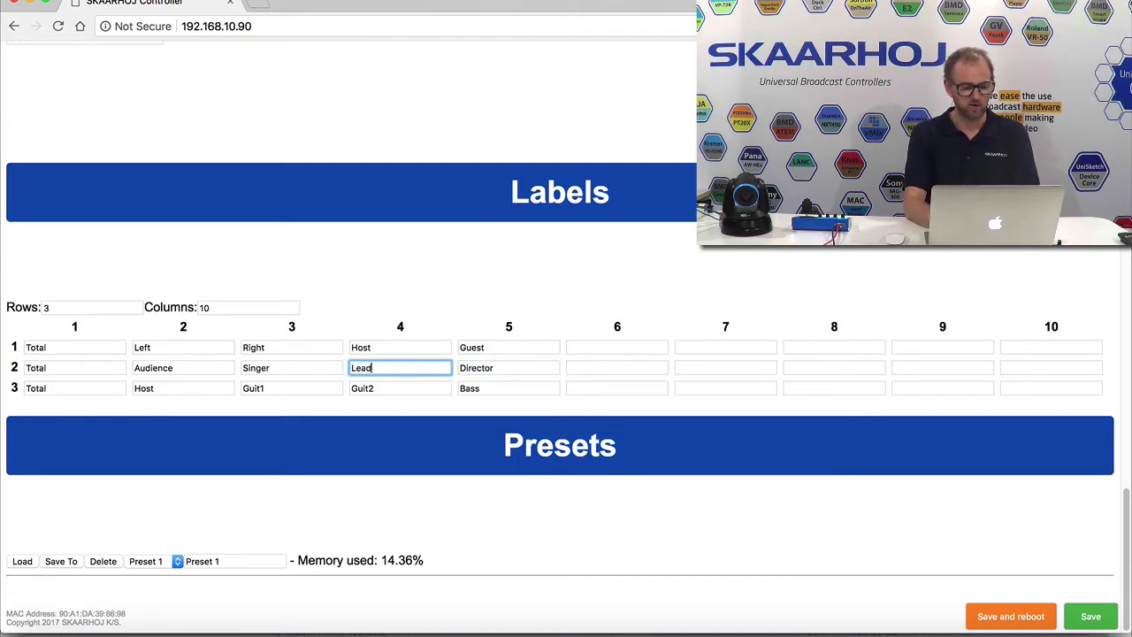
type("d")
key("Tab")
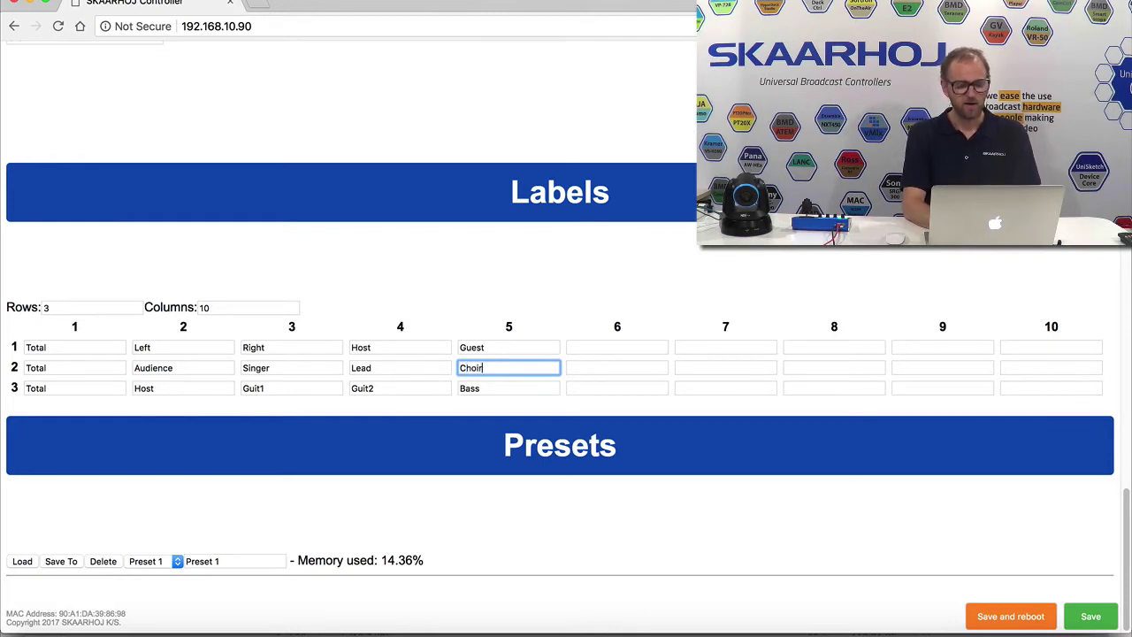
key("Tab")
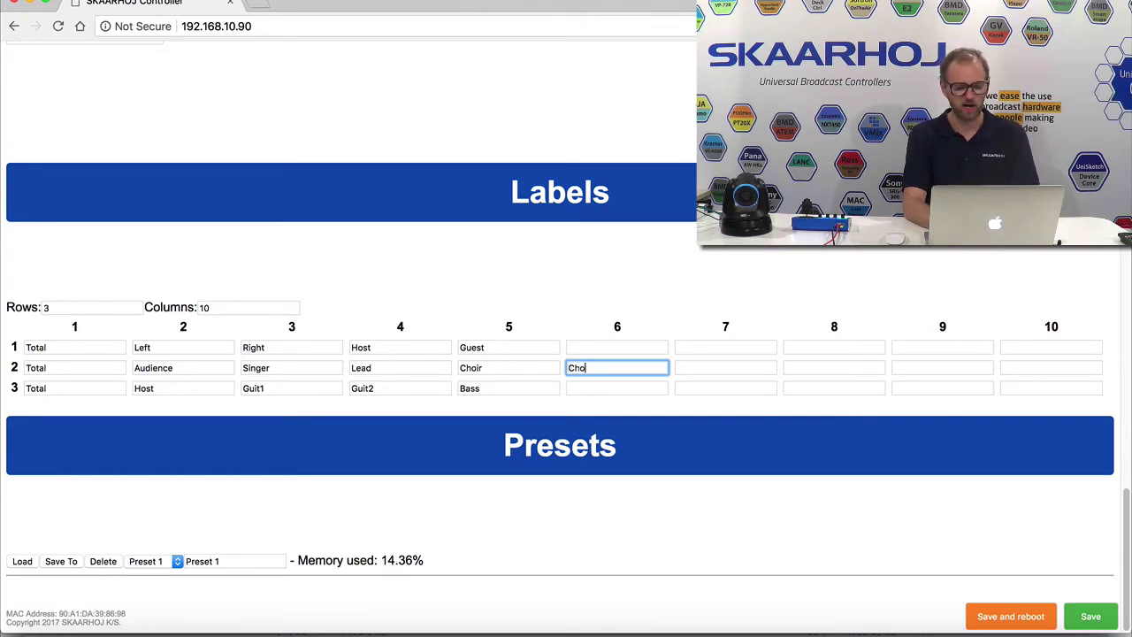
Fill columns 6 to 8 of label row 2 with CCU1, C.CU2 and C.CU3
type("CCU1")
key("Tab")
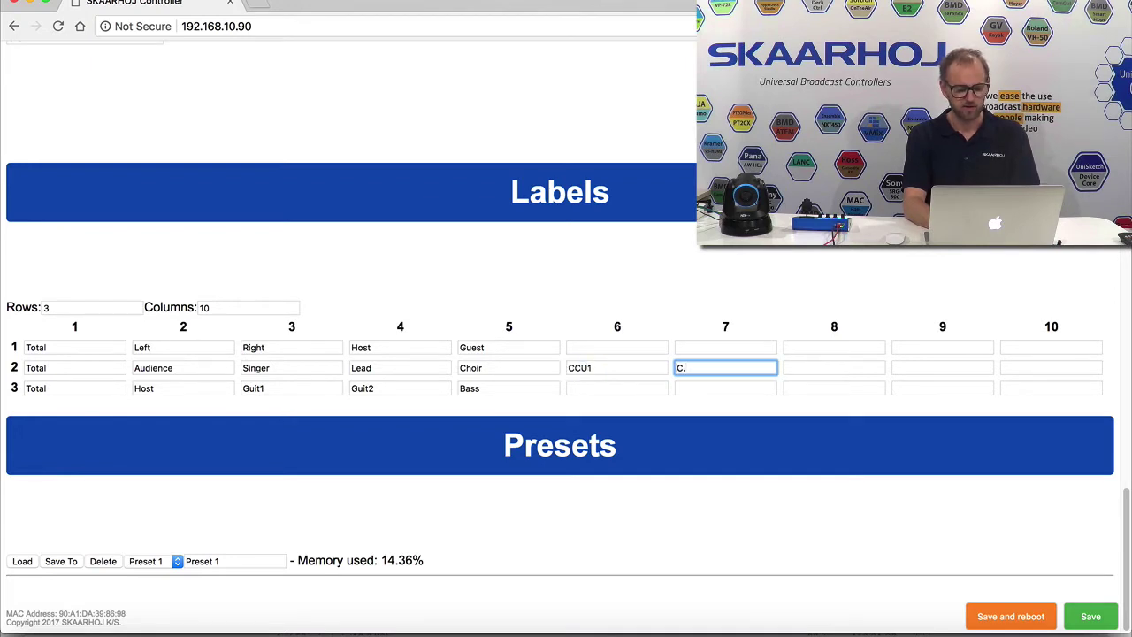
key("Tab")
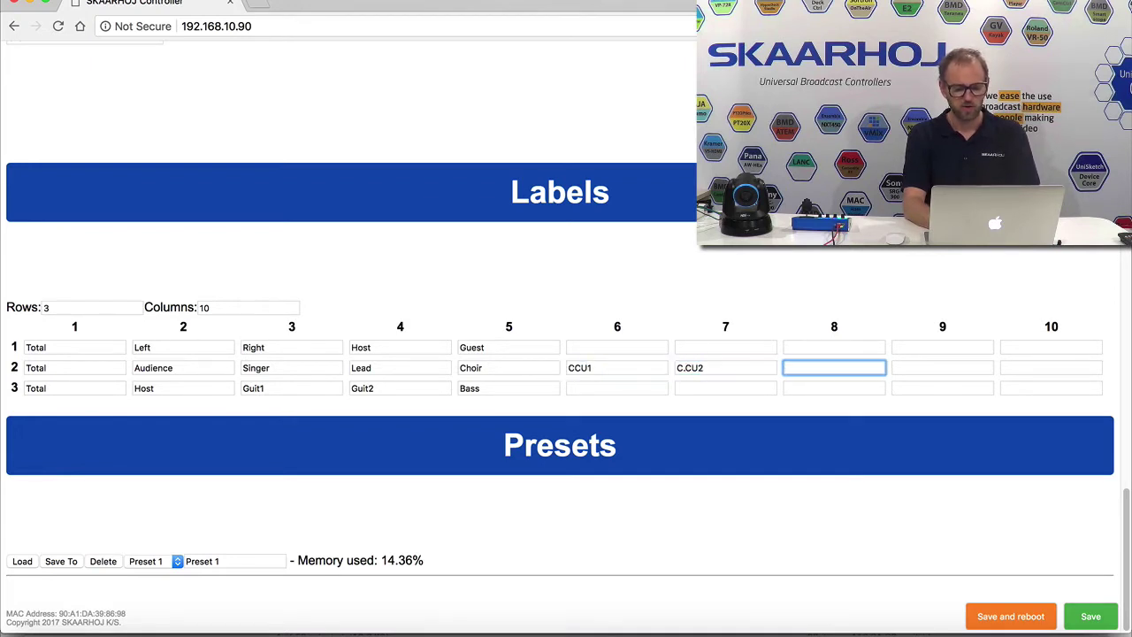
type("C.CU3")
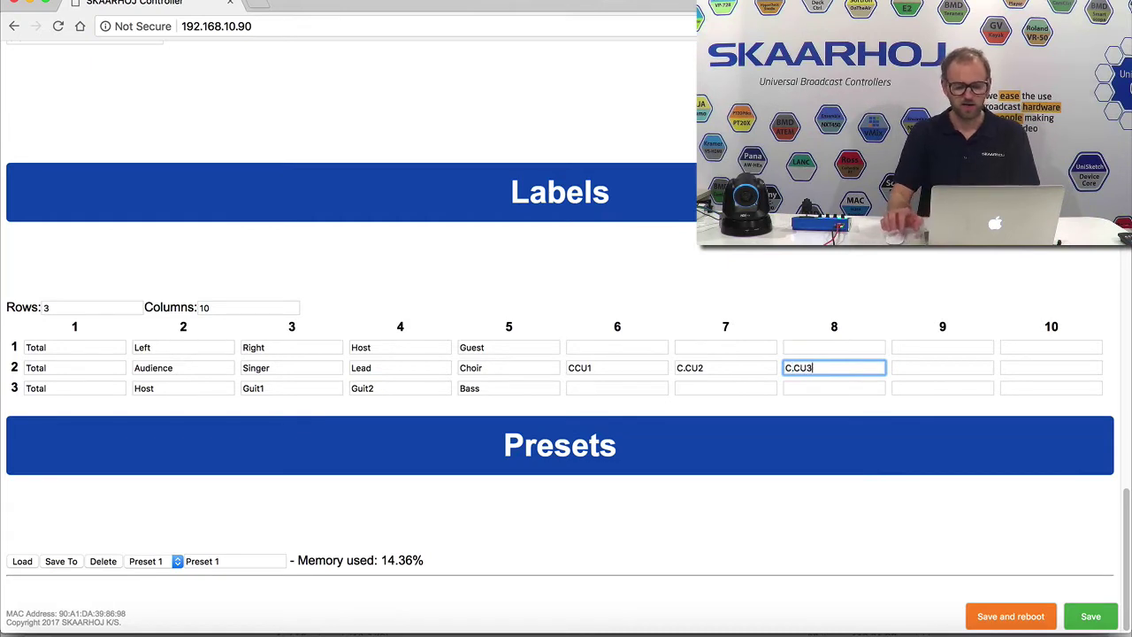
key("Tab")
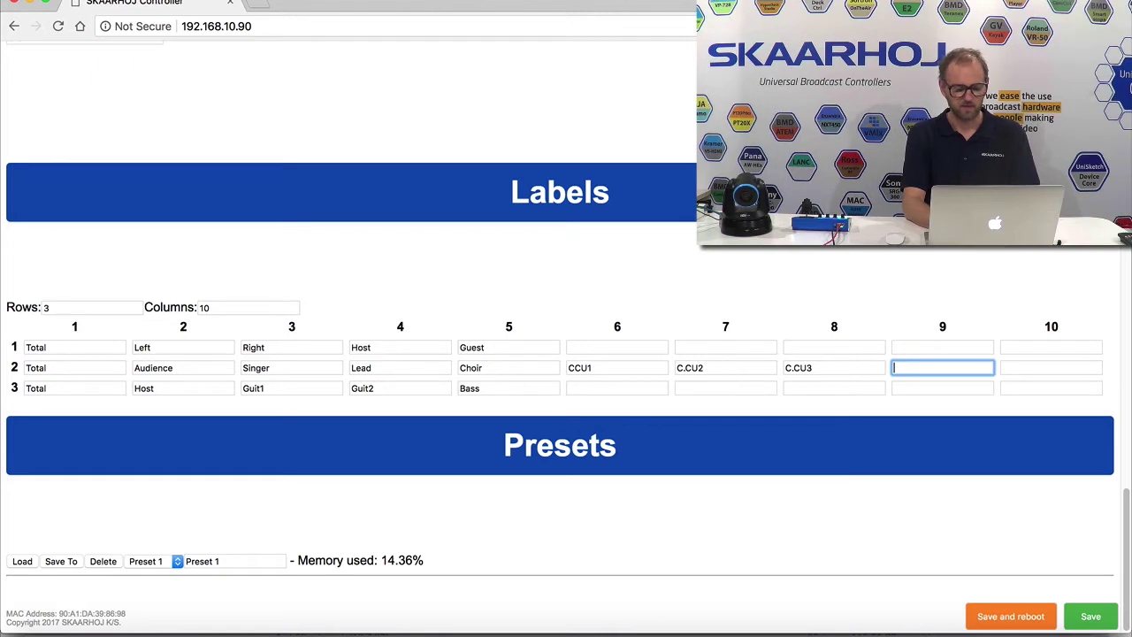
Label columns 9 and 10 of row 2 as Left and Right, and save the configuration
type("Left")
key("Tab")
type("Right")
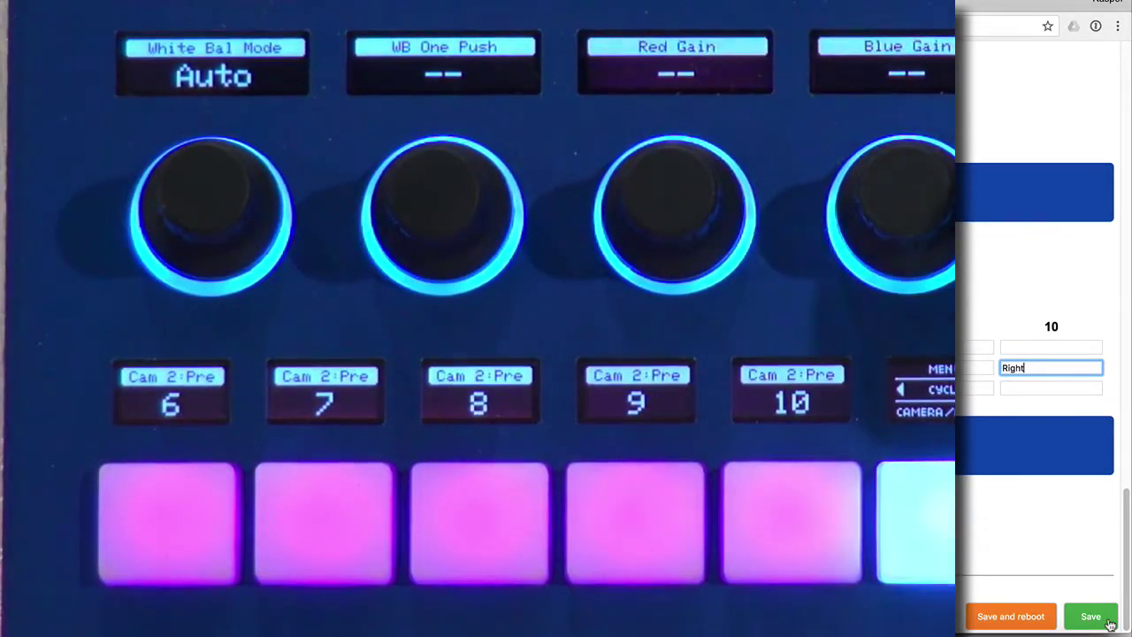
left_click(1112, 625)
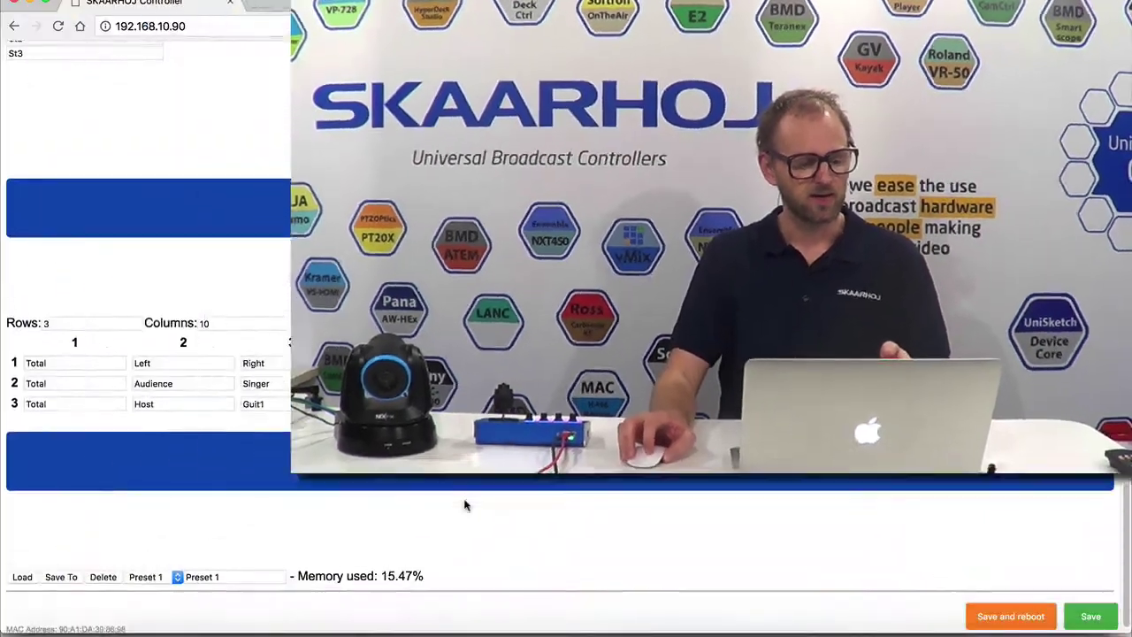
Open the configuration of buttons 1 to 5 in Section 1 of the controller
scroll(466, 506, "up", 6)
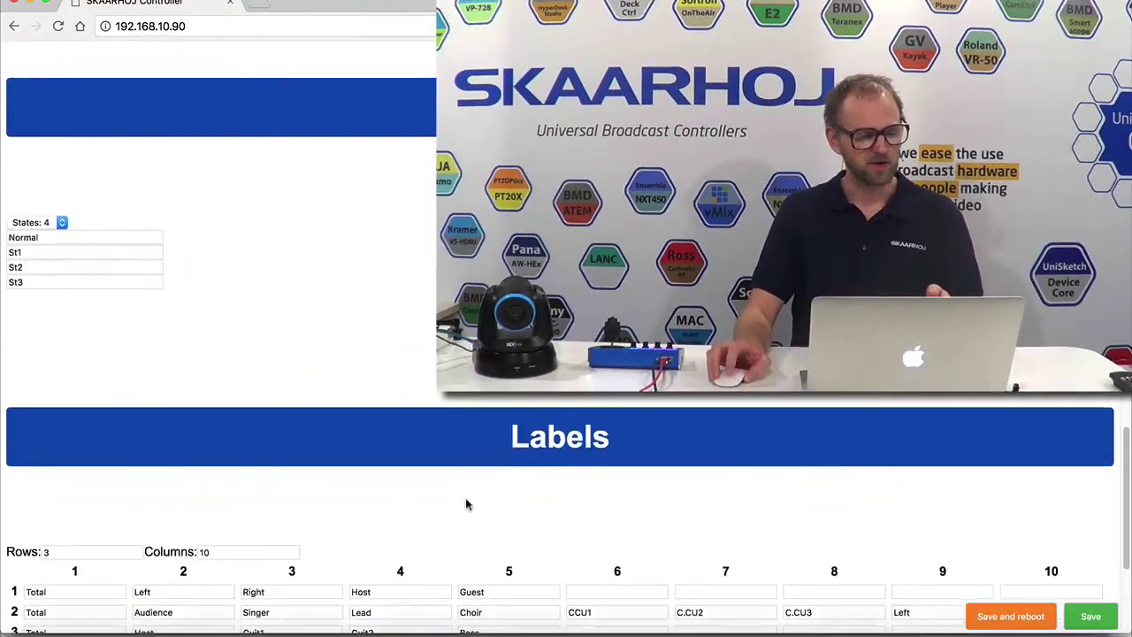
scroll(467, 506, "up", 2)
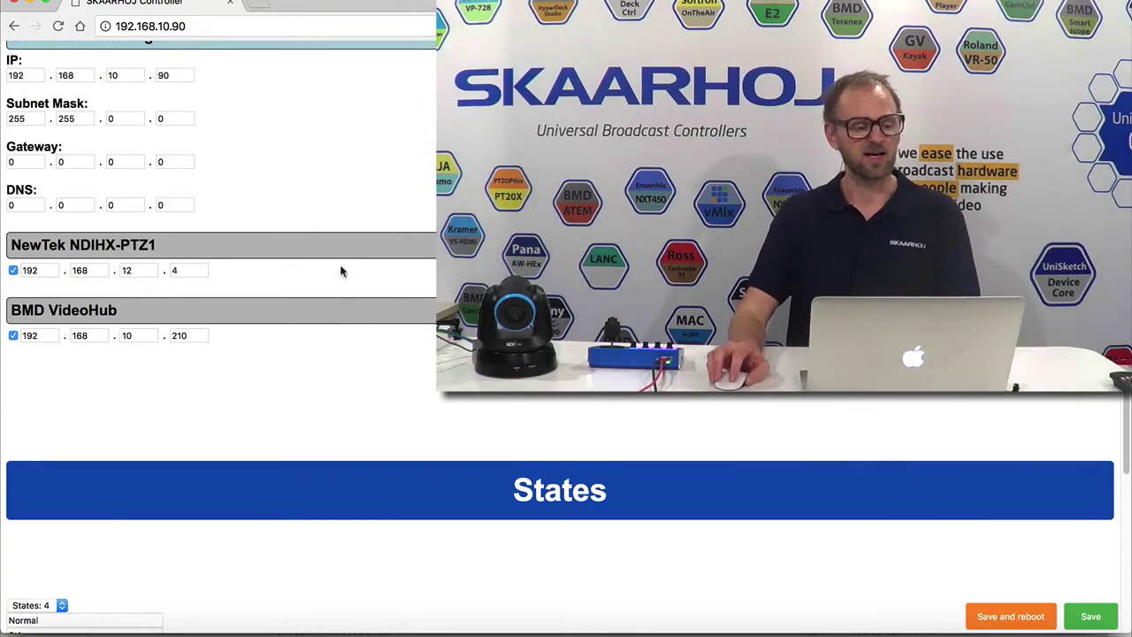
scroll(360, 261, "up", 3)
scroll(361, 261, "up", 10)
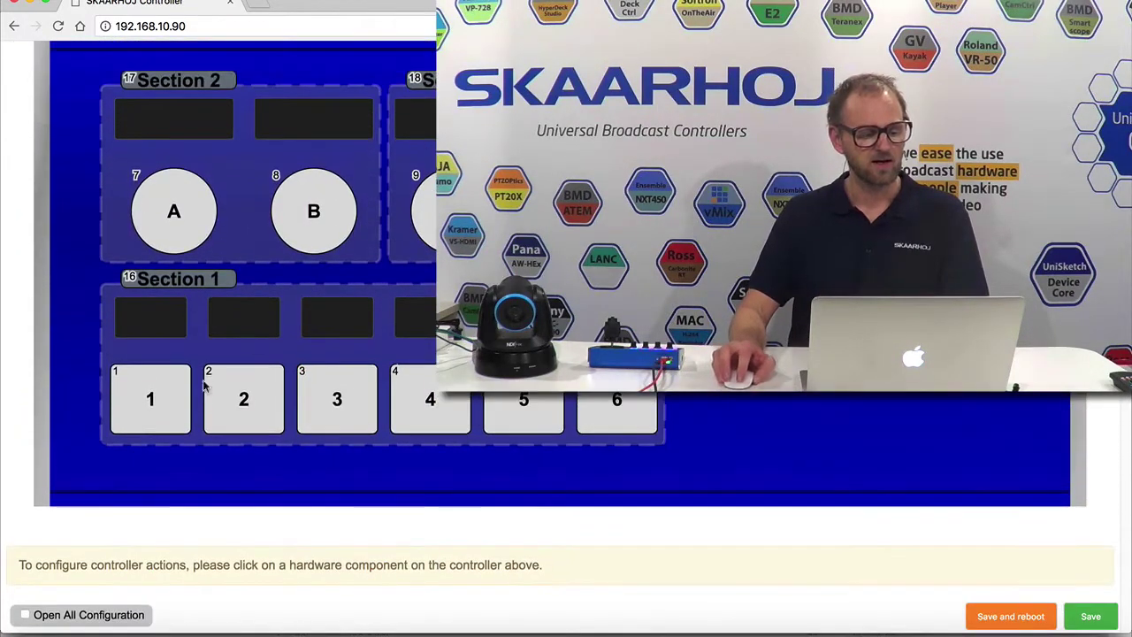
left_click(152, 404)
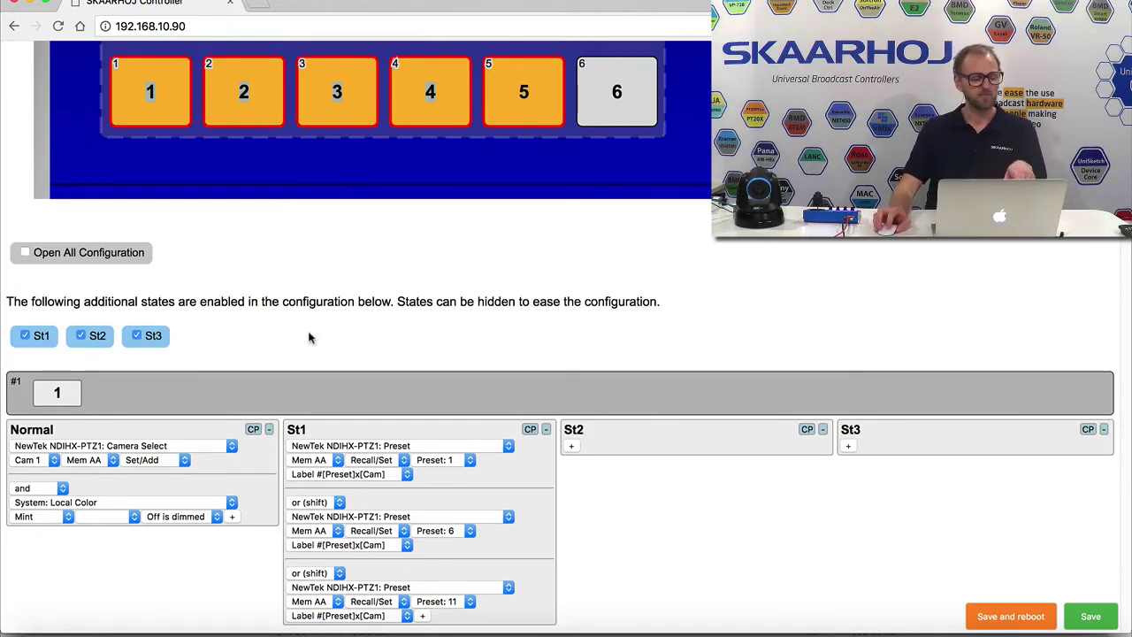
Hide the St1, St2 and St3 states so only the Normal state of the buttons is listed
scroll(305, 332, "down", 3)
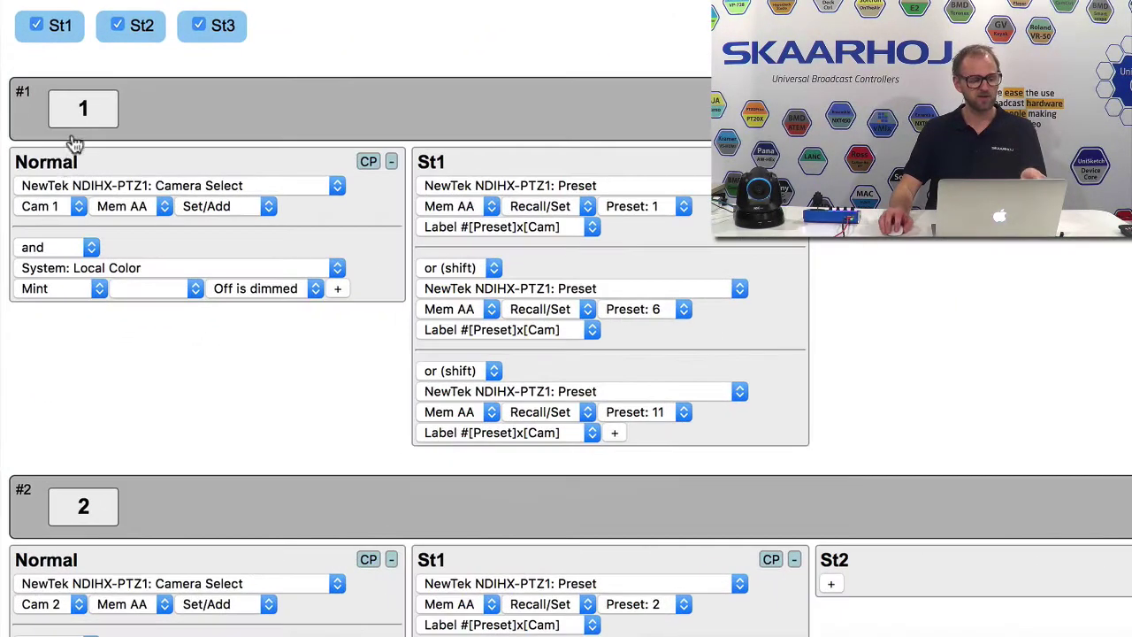
left_click(54, 25)
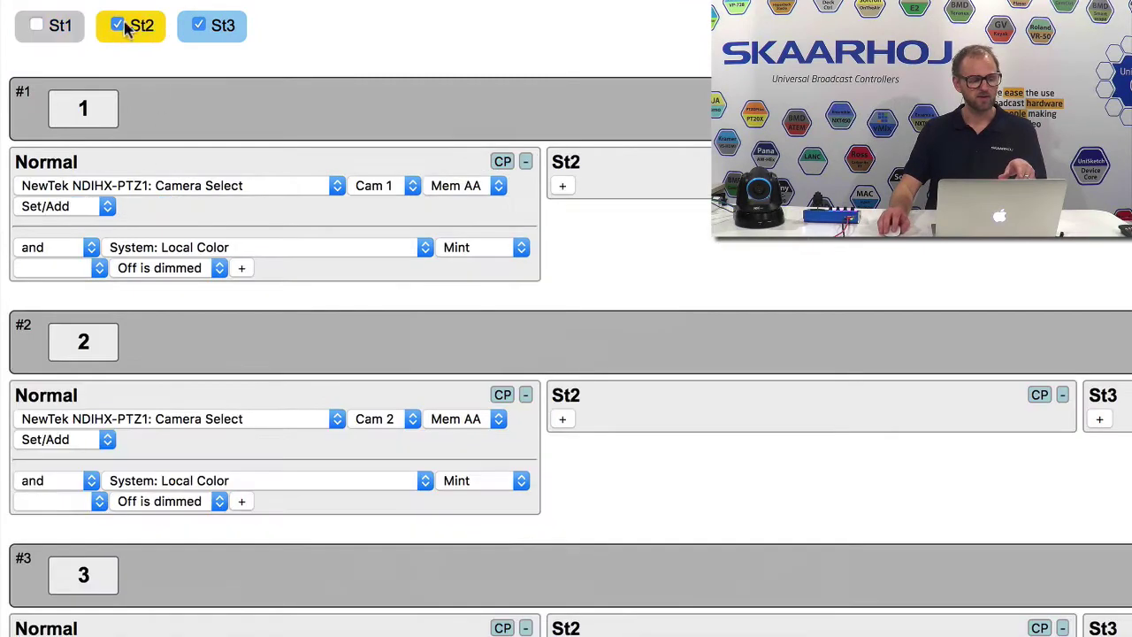
left_click(124, 25)
left_click(216, 25)
scroll(657, 114, "down", 5)
scroll(657, 114, "up", 5)
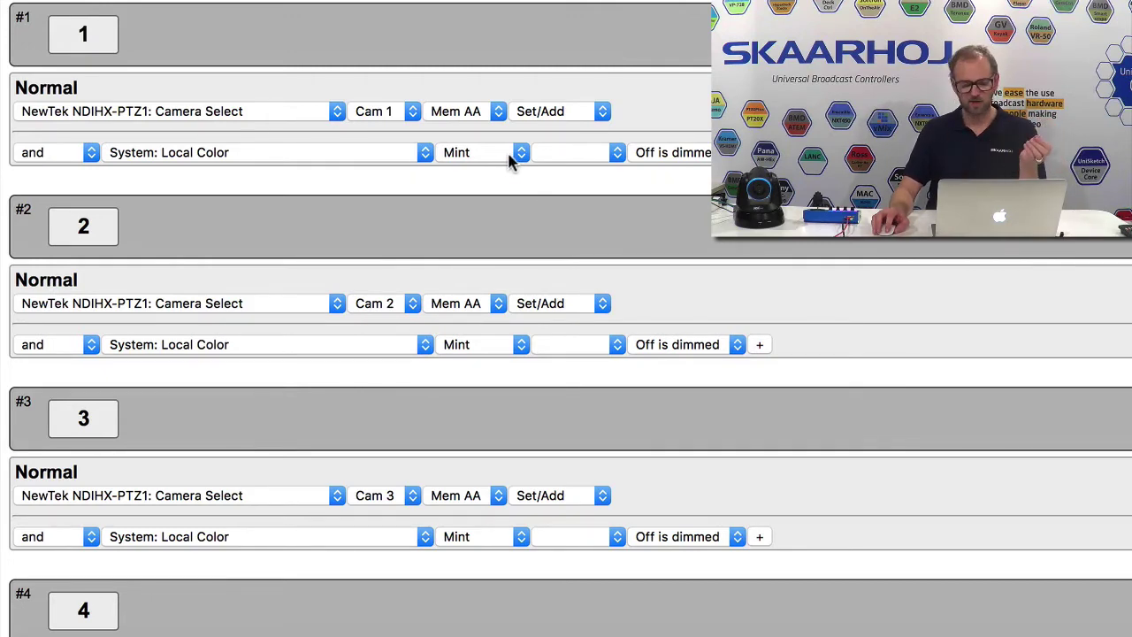
Add a BMD VideoHub: Route Input to Output action to button 1, routing Input 1 to Output 10
left_click(759, 153)
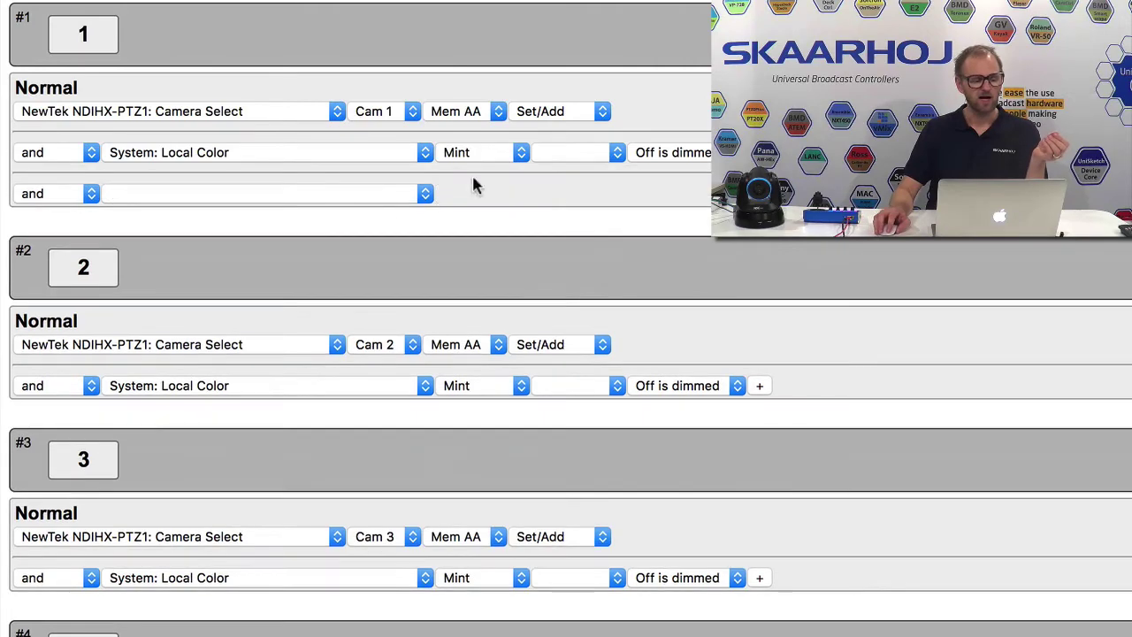
left_click(222, 194)
scroll(230, 281, "down", 10)
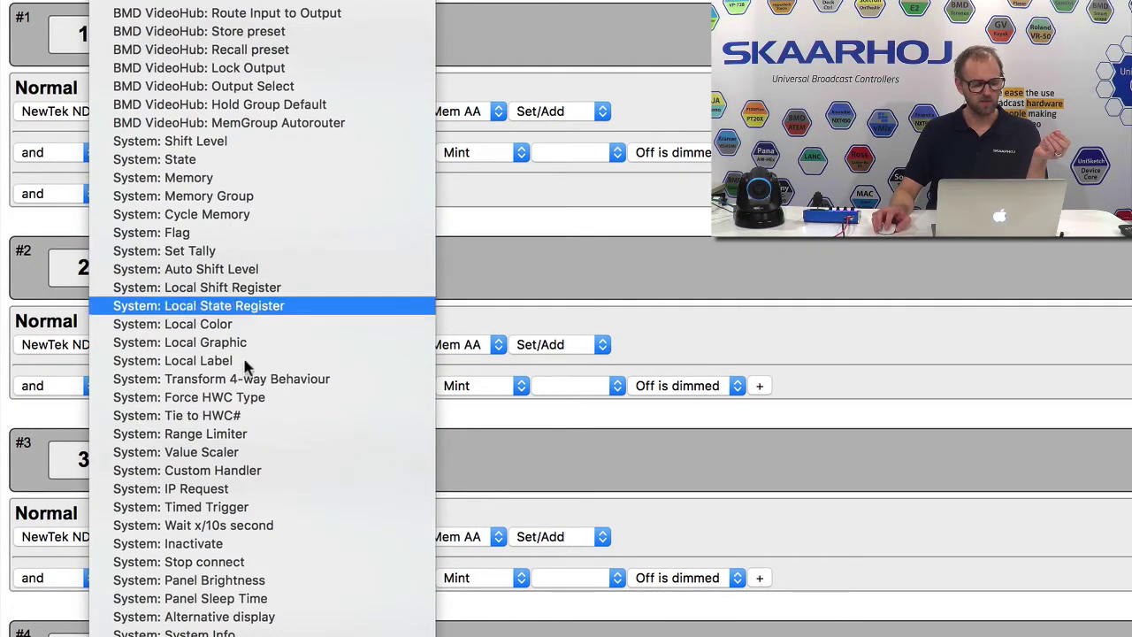
left_click(237, 14)
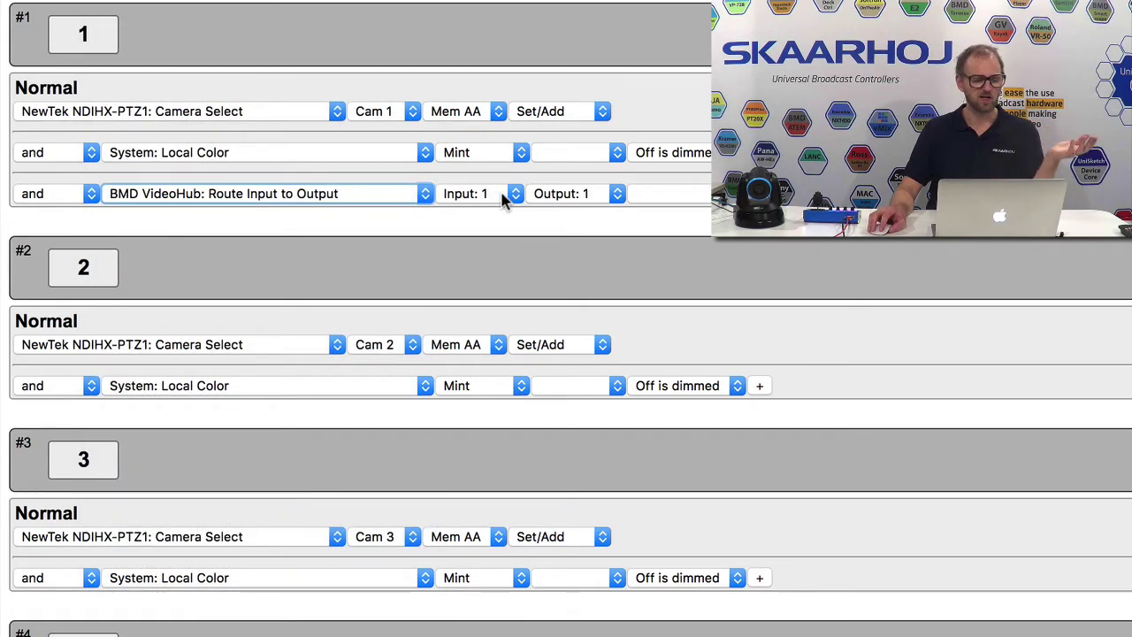
left_click(593, 194)
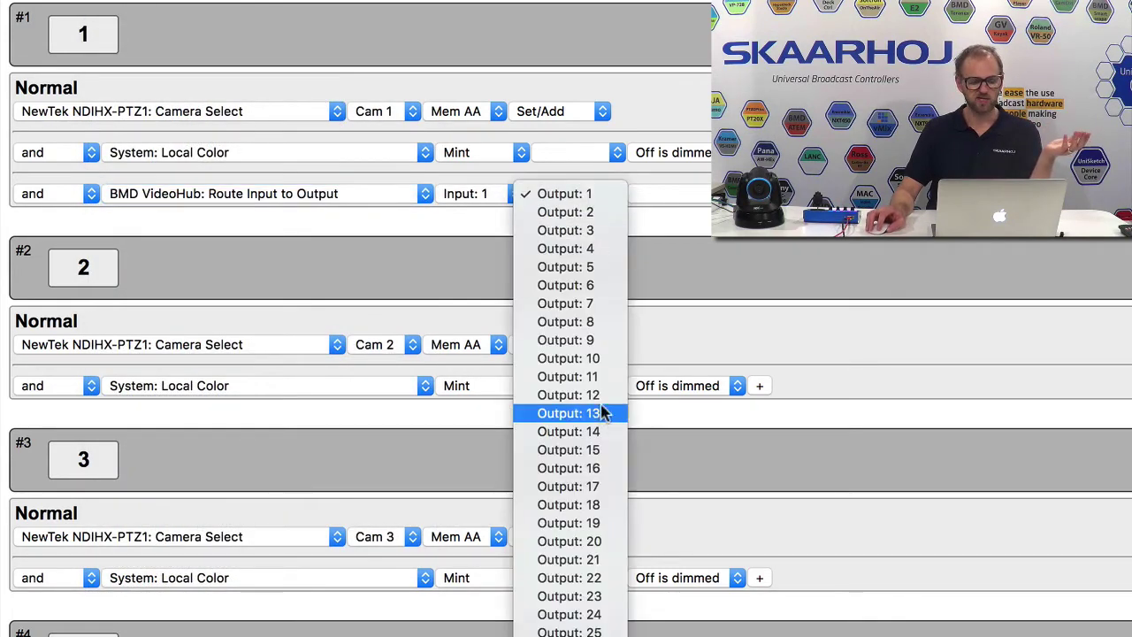
left_click(601, 361)
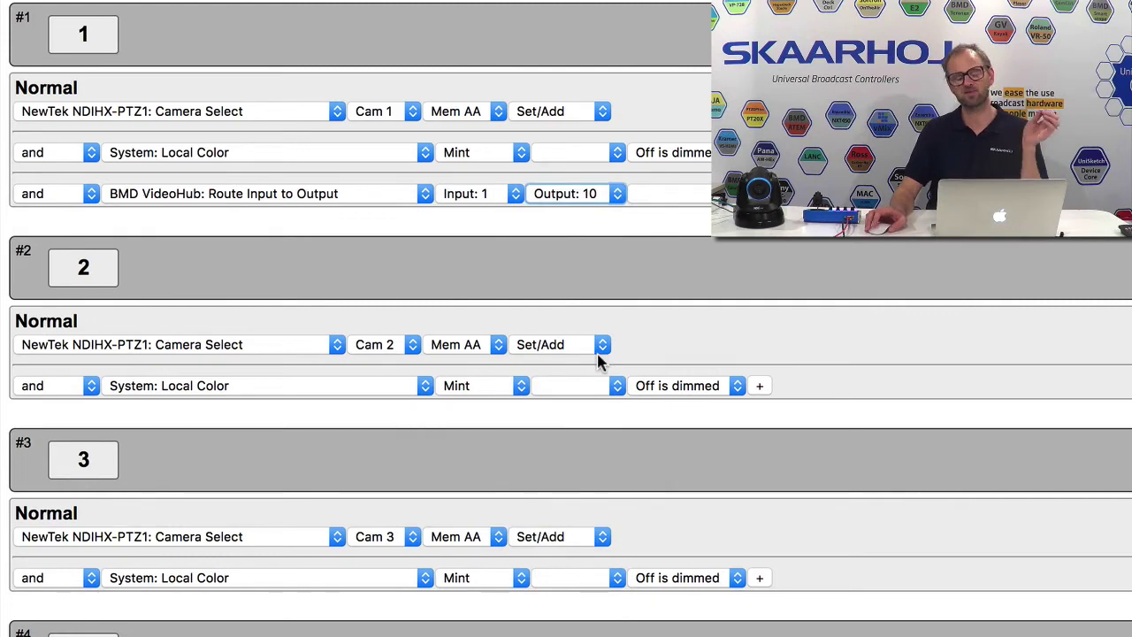
Add a BMD VideoHub: Route Input to Output action to button 2, routing Input 2 to Output 10
left_click(759, 386)
left_click(375, 432)
scroll(369, 460, "down", 5)
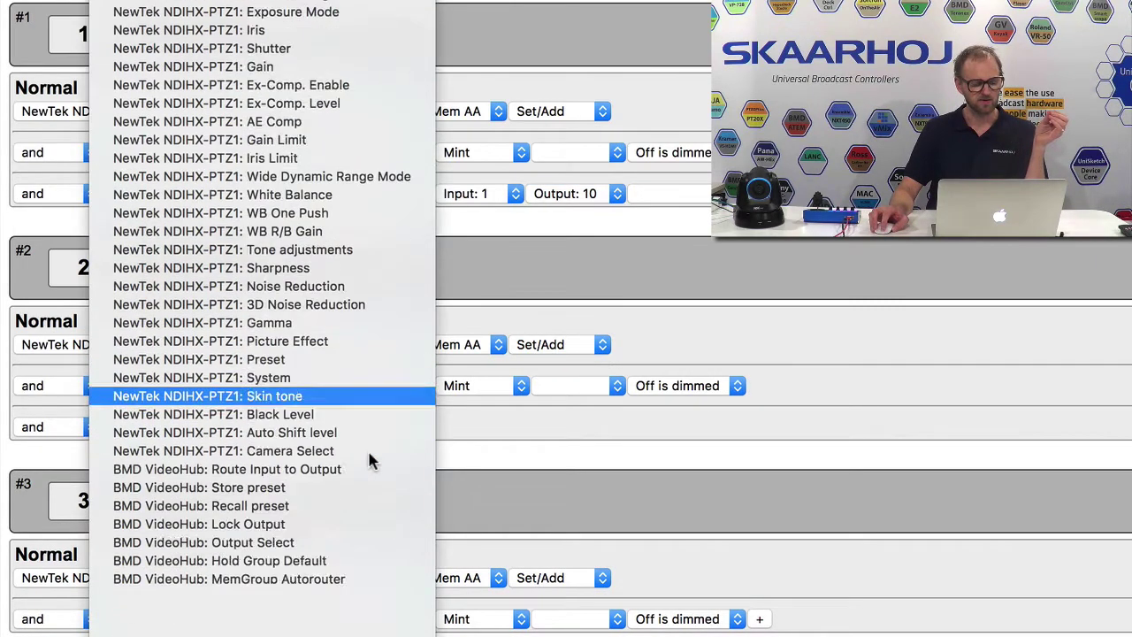
scroll(371, 460, "down", 3)
left_click(369, 390)
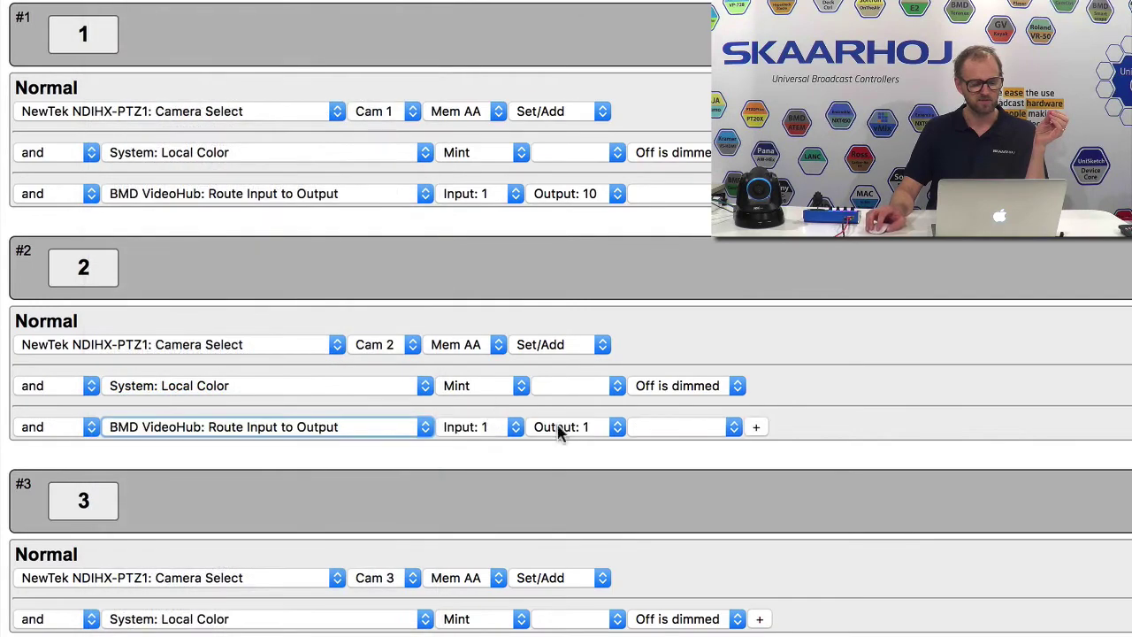
left_click(557, 433)
left_click(575, 429)
left_click(595, 434)
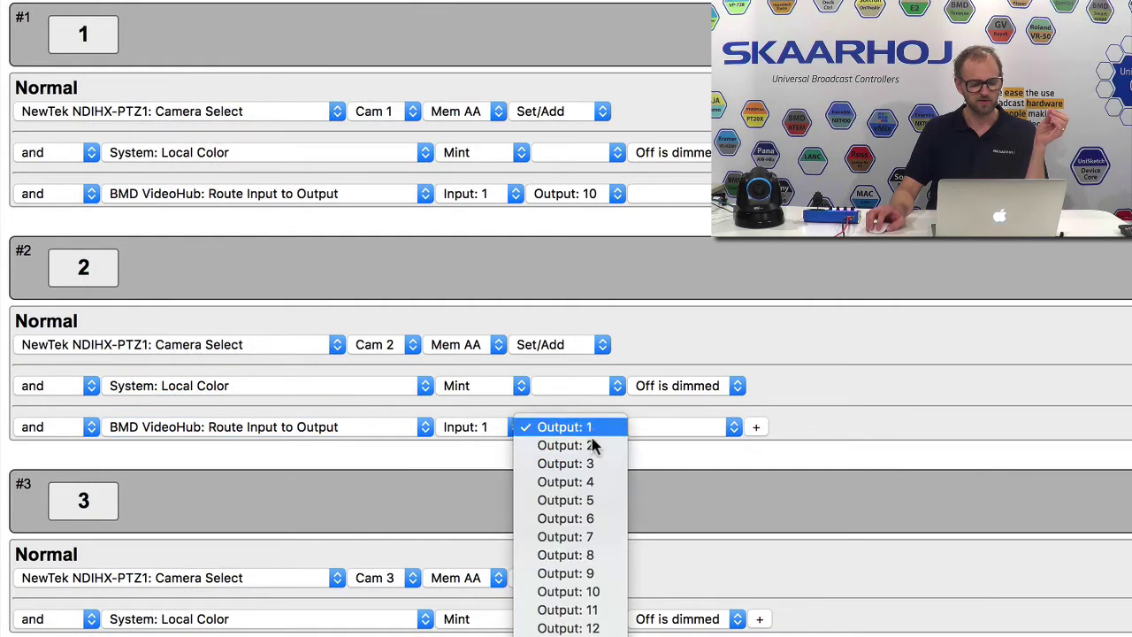
left_click(566, 591)
left_click(478, 427)
left_click(470, 445)
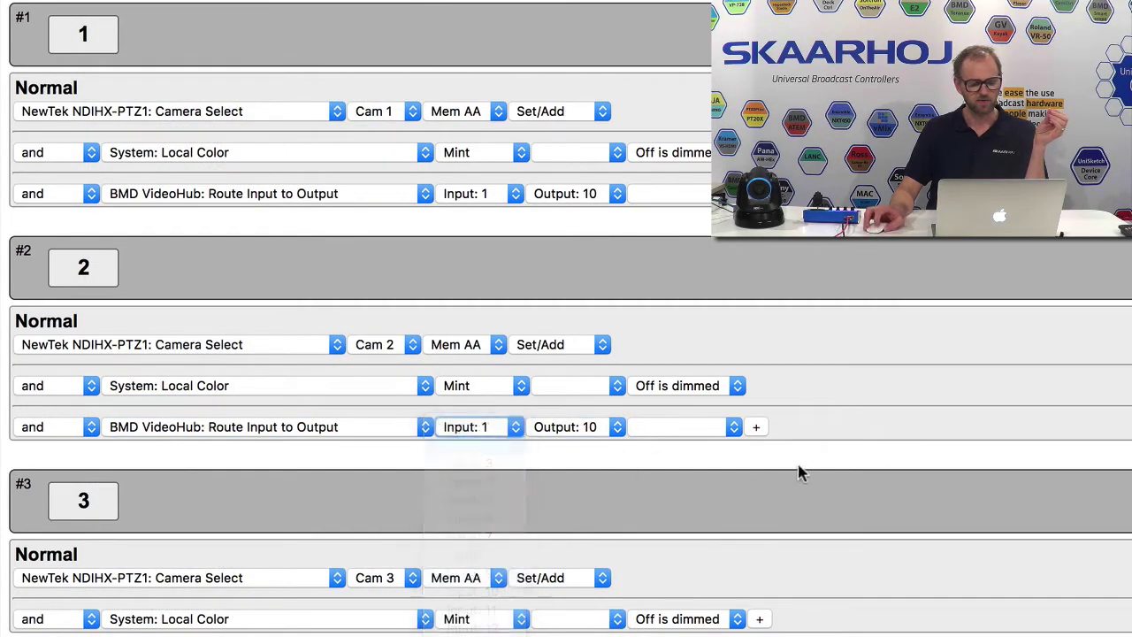
Add a BMD VideoHub: Route Input to Output action to button 3, routing Input 3 to Output 10
scroll(796, 475, "down", 5)
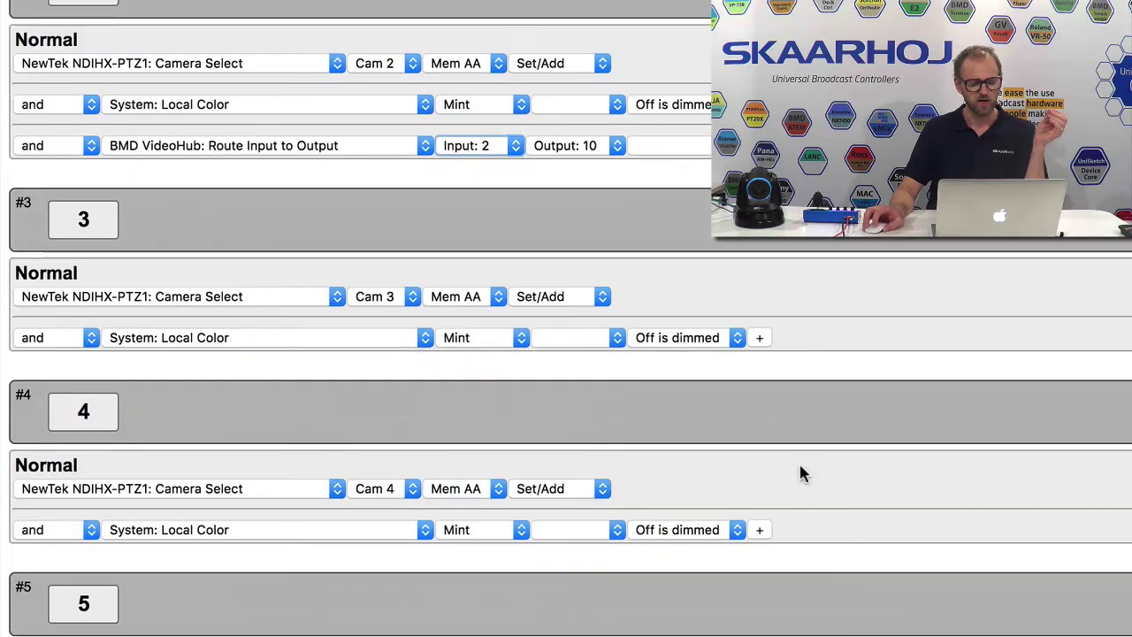
left_click(759, 338)
left_click(199, 381)
scroll(199, 380, "down", 10)
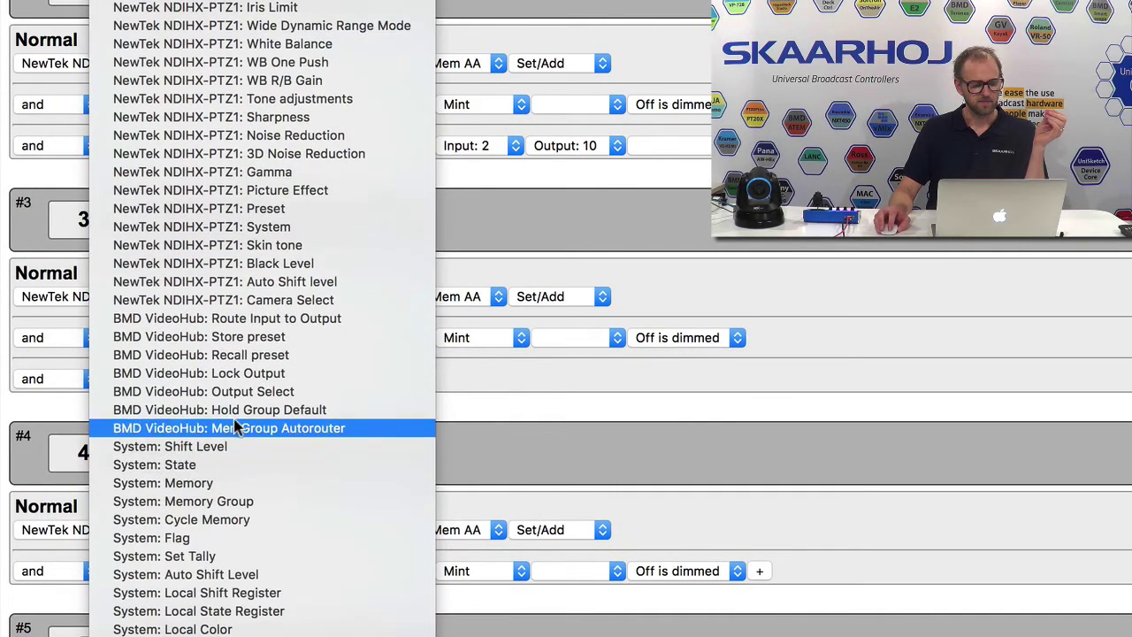
left_click(250, 325)
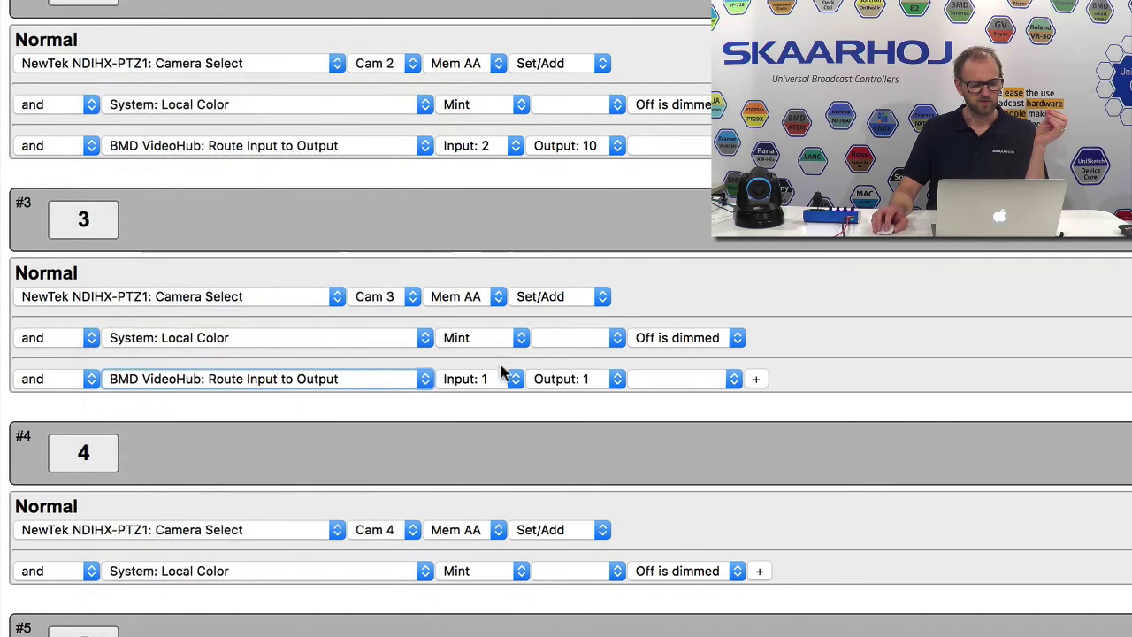
left_click(584, 380)
left_click(593, 543)
left_click(505, 379)
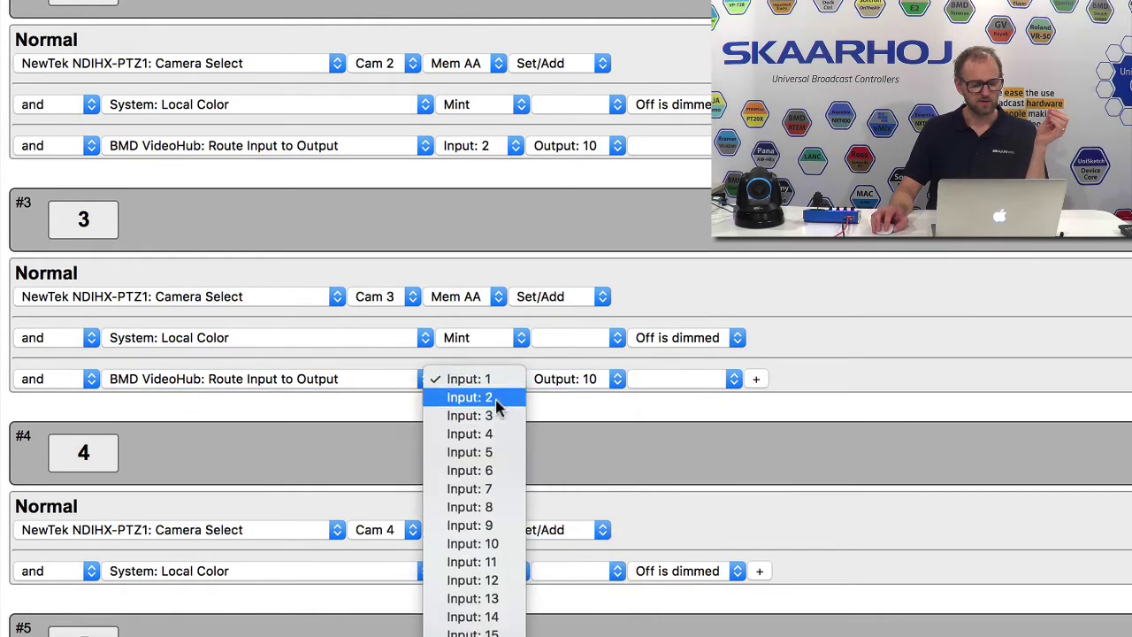
left_click(496, 418)
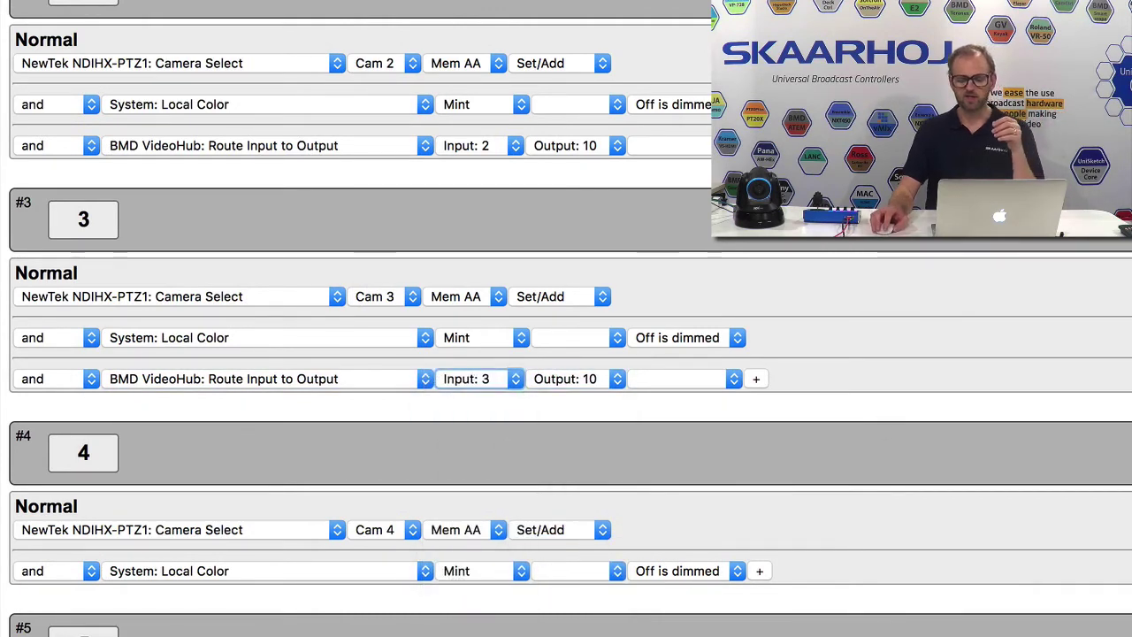